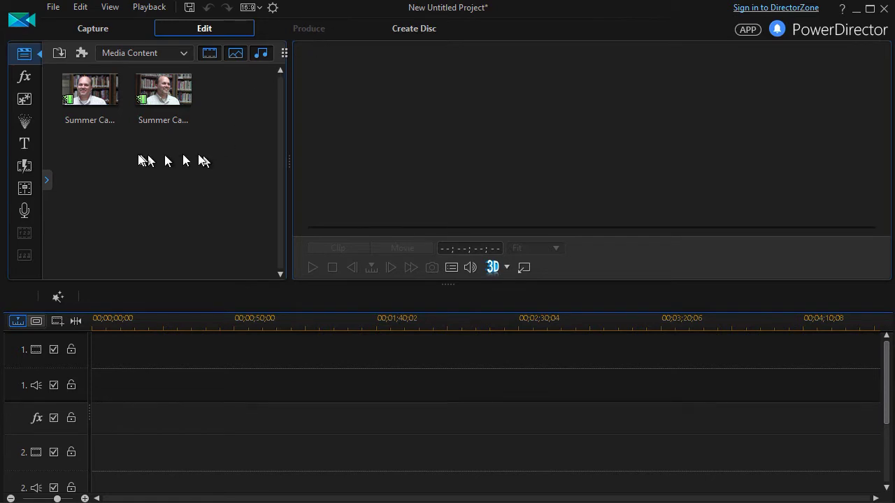
# - Select the first and second camera clips in the media library, then clear the selection
pyautogui.click(62, 111)
pyautogui.click(174, 104)
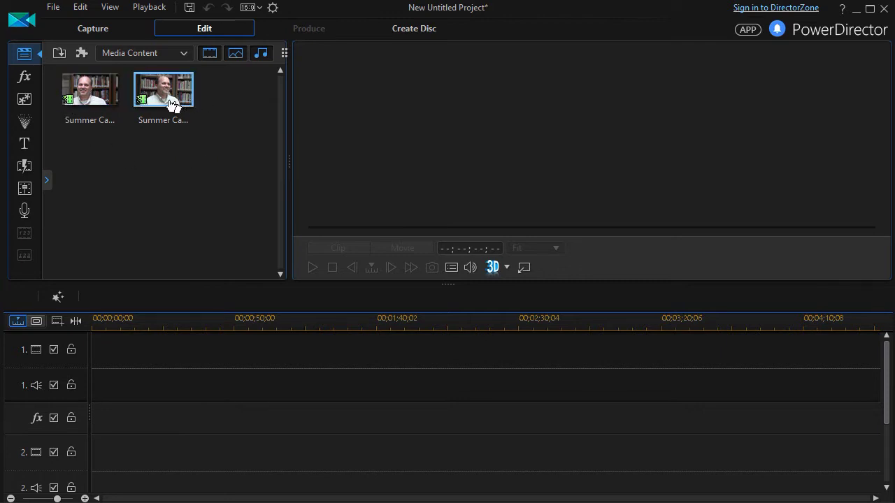
pyautogui.click(84, 100)
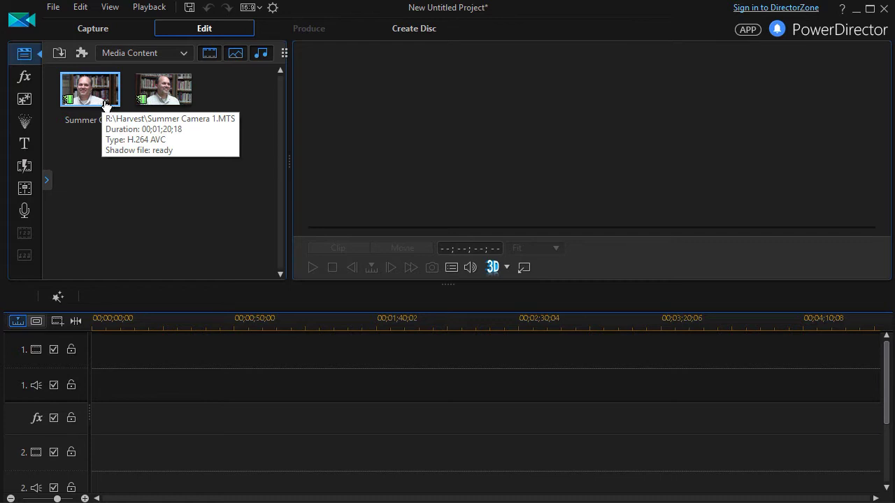
pyautogui.click(174, 126)
pyautogui.click(147, 139)
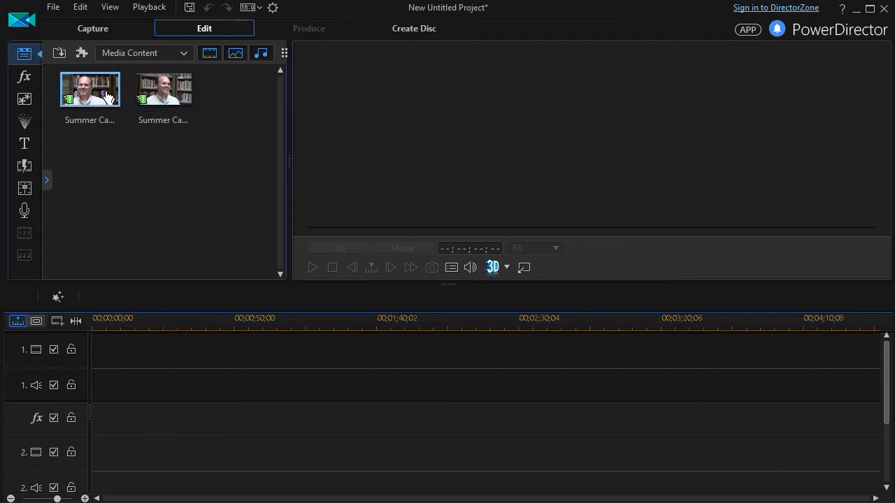
# - Launch MultiCam Designer from the Plug-ins list and dismiss its file-open dialog
pyautogui.click(82, 55)
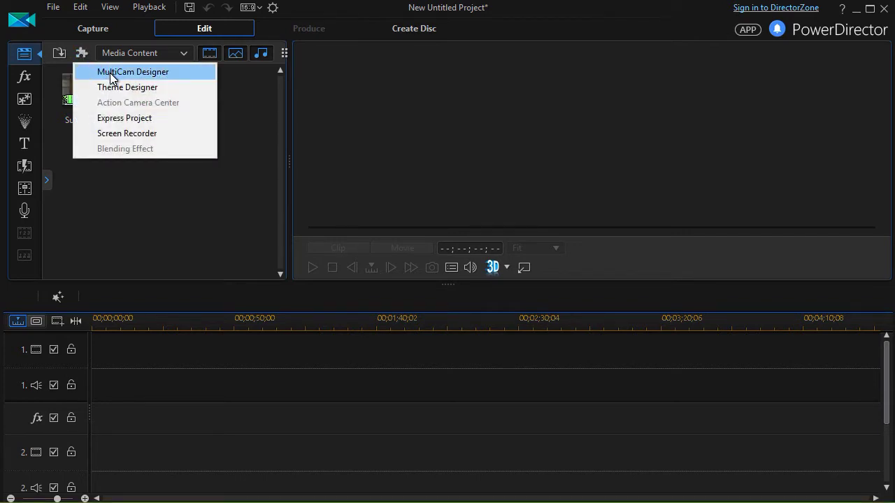
pyautogui.click(110, 74)
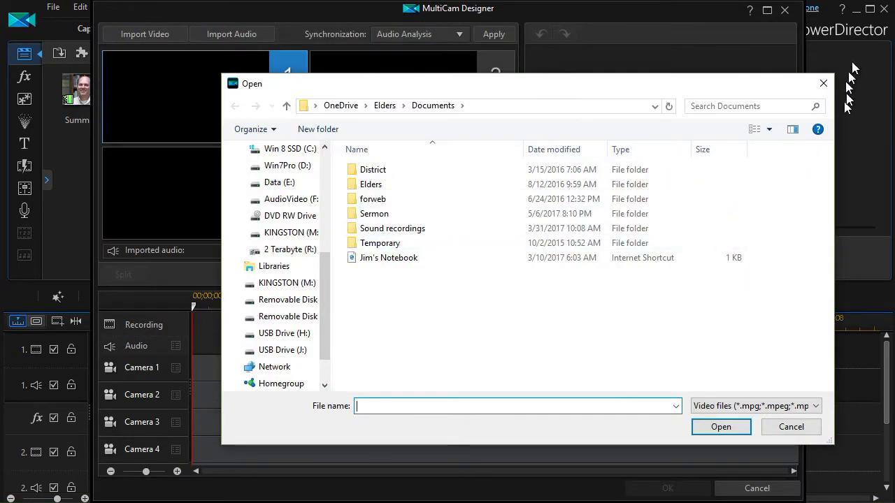
pyautogui.click(823, 83)
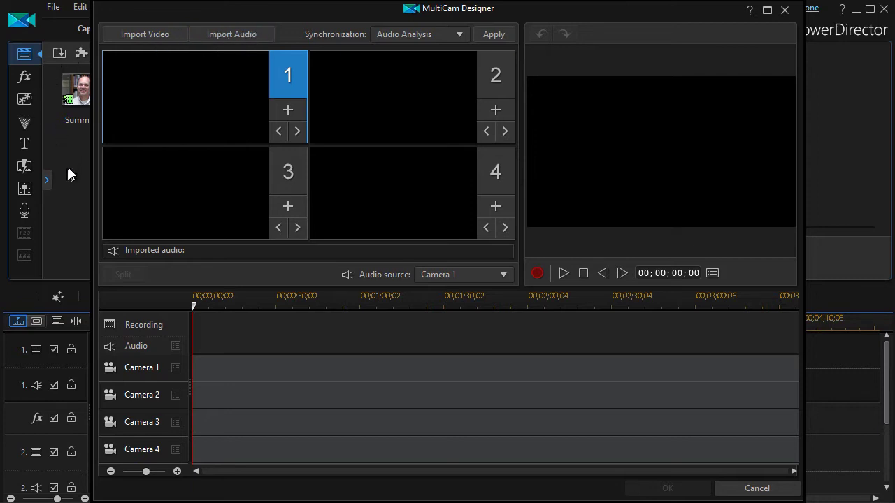
# - Import Summer Camera 1 from the Media Room as camera 1
pyautogui.click(156, 36)
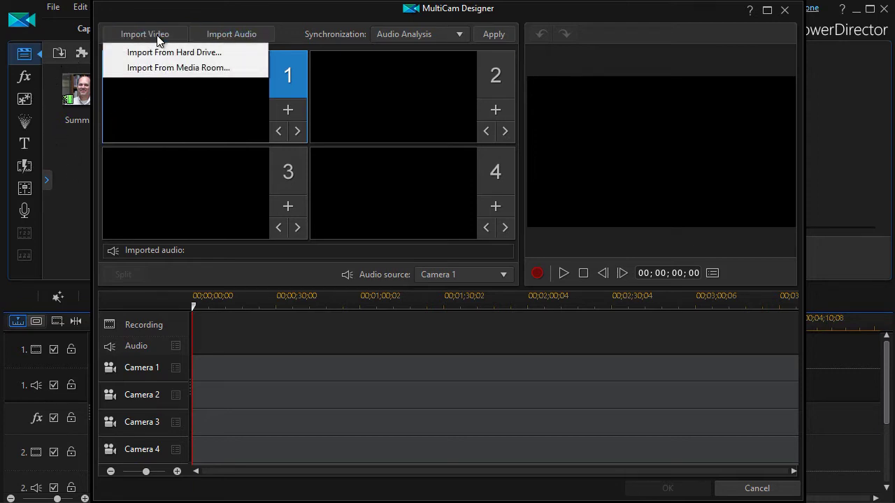
pyautogui.click(178, 68)
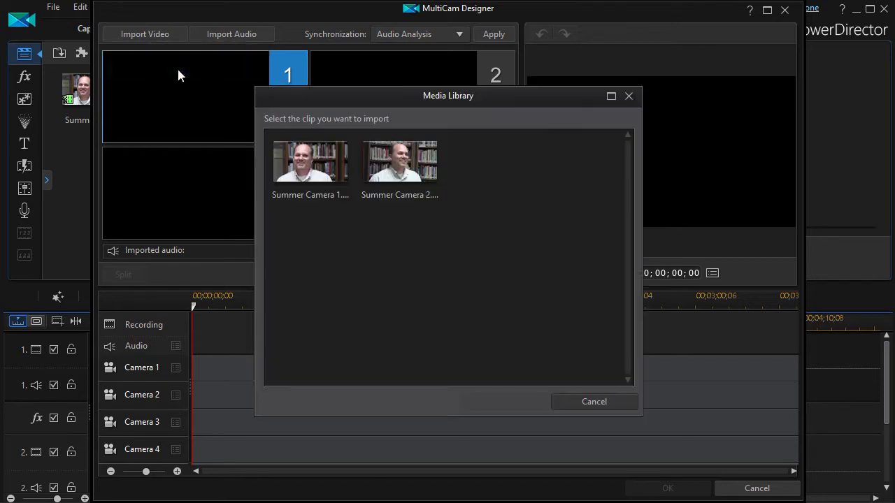
pyautogui.click(307, 178)
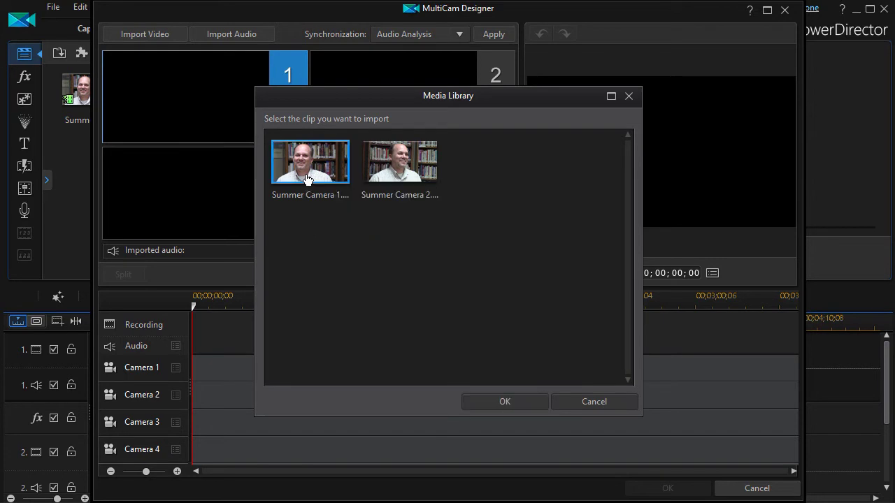
pyautogui.click(515, 404)
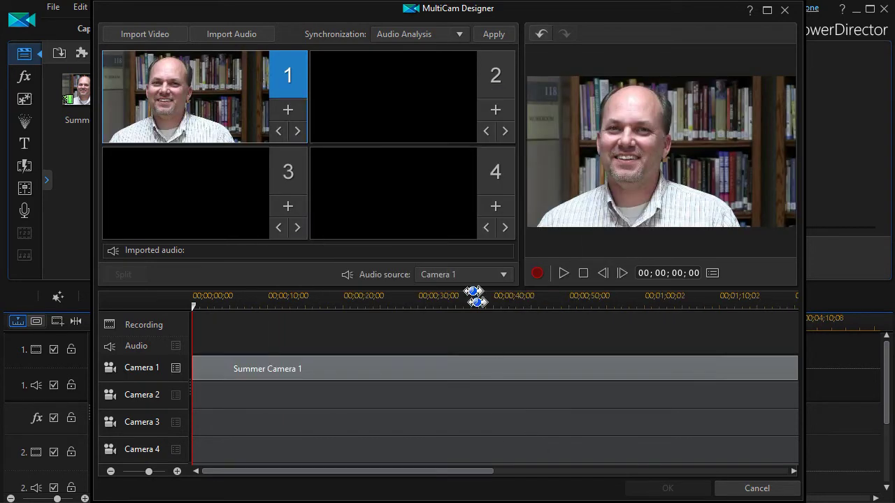
# - Target camera slot 2 and import Summer Camera 2 from the Media Room into it
pyautogui.click(495, 78)
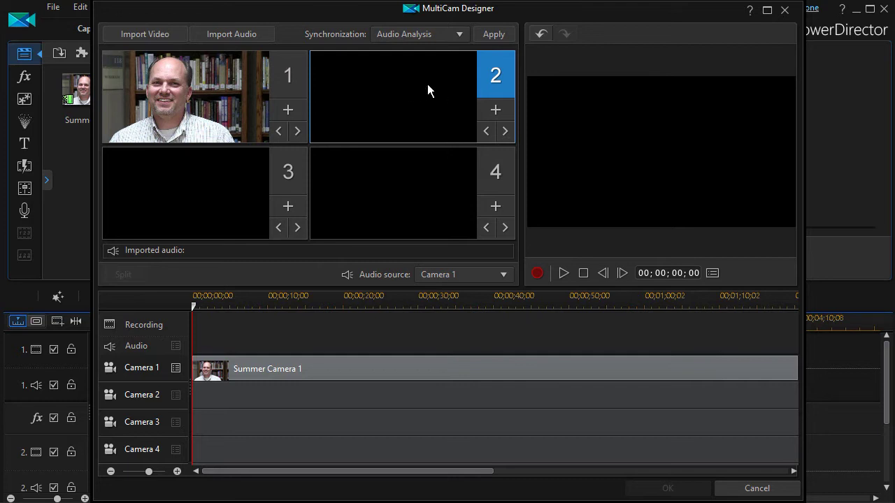
pyautogui.click(147, 34)
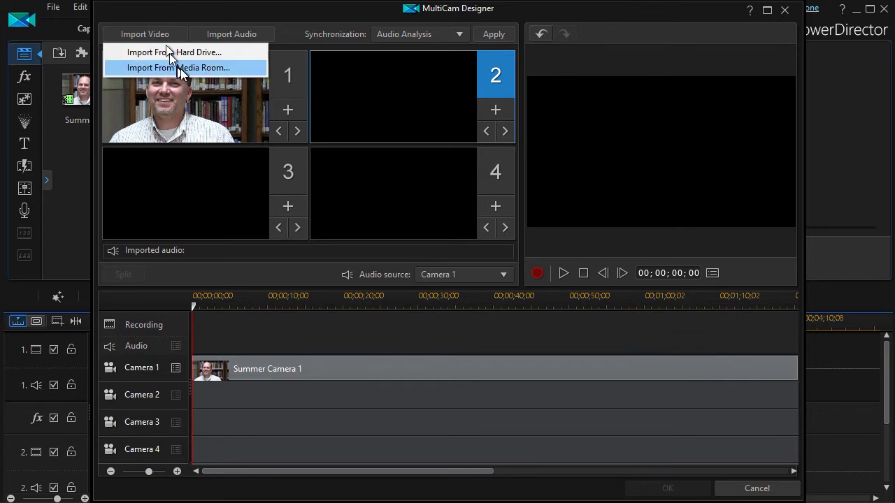
pyautogui.click(180, 67)
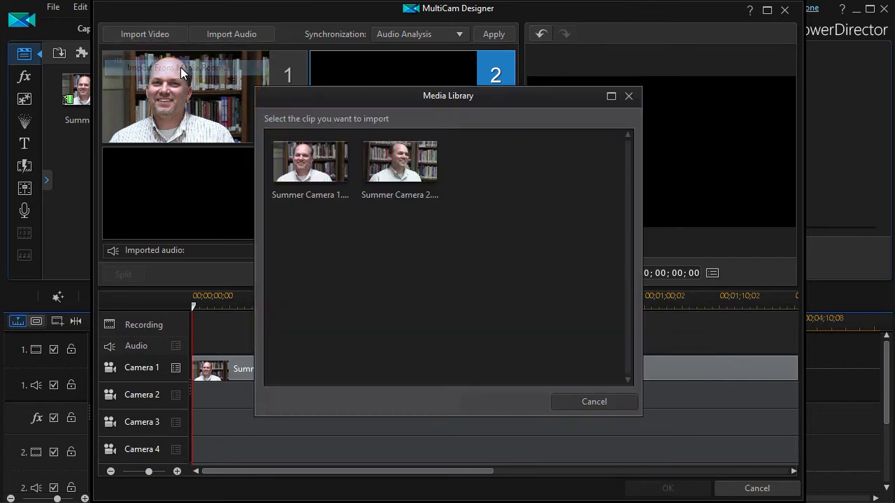
pyautogui.click(411, 184)
pyautogui.click(504, 404)
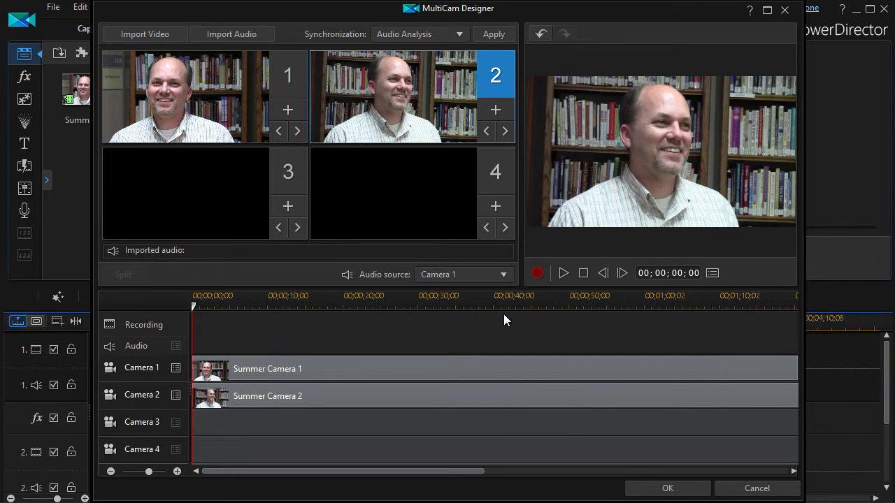
pyautogui.click(563, 275)
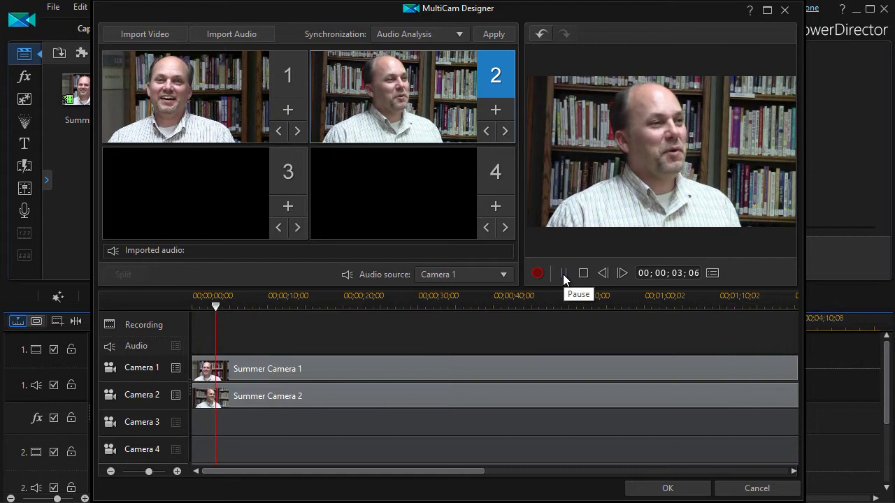
pyautogui.click(562, 274)
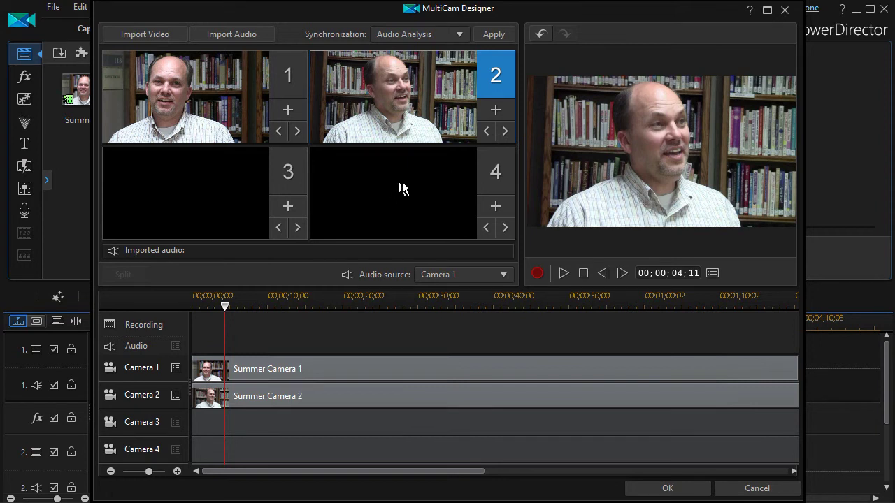
pyautogui.click(503, 274)
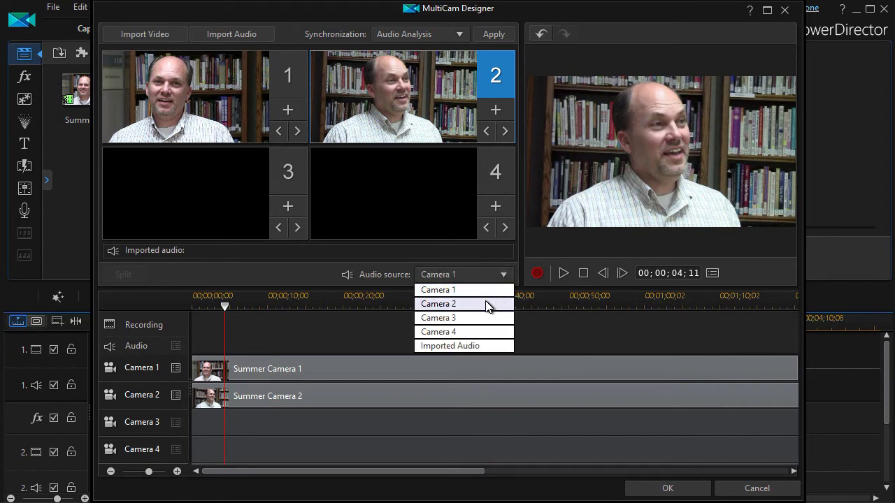
pyautogui.click(486, 304)
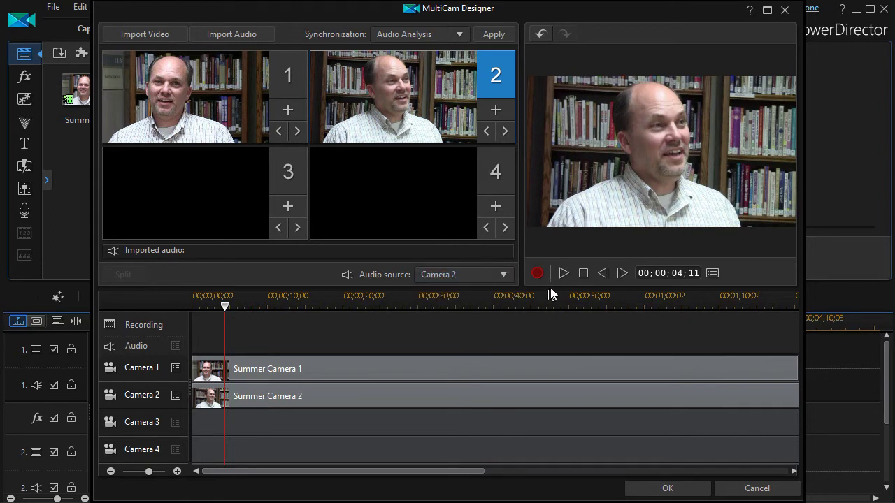
pyautogui.click(564, 274)
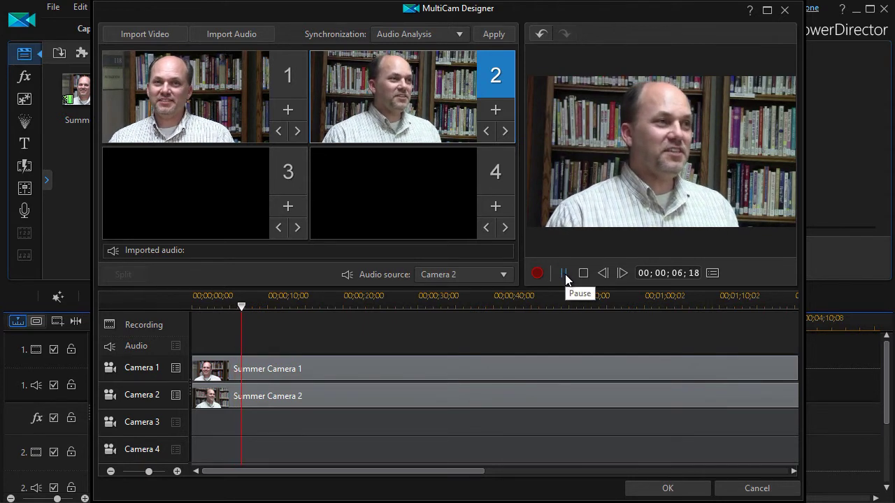
pyautogui.click(564, 274)
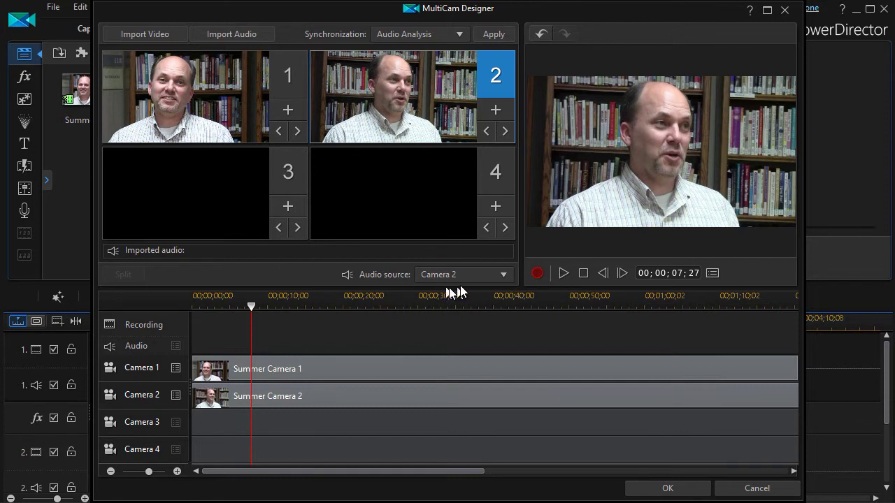
pyautogui.click(504, 274)
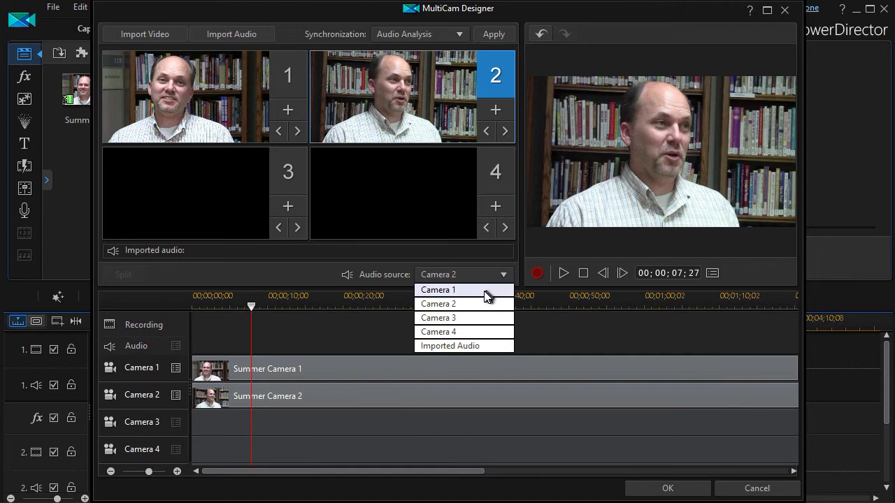
pyautogui.click(484, 290)
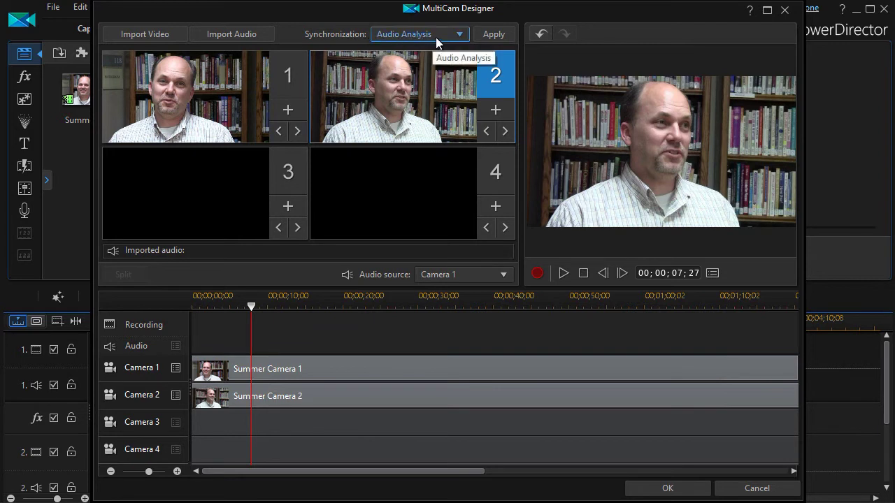
pyautogui.click(460, 34)
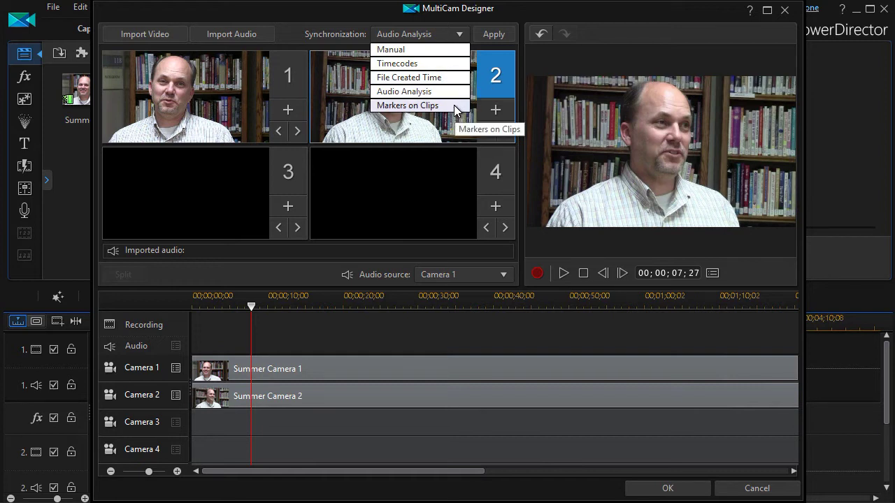
pyautogui.click(374, 18)
pyautogui.click(492, 35)
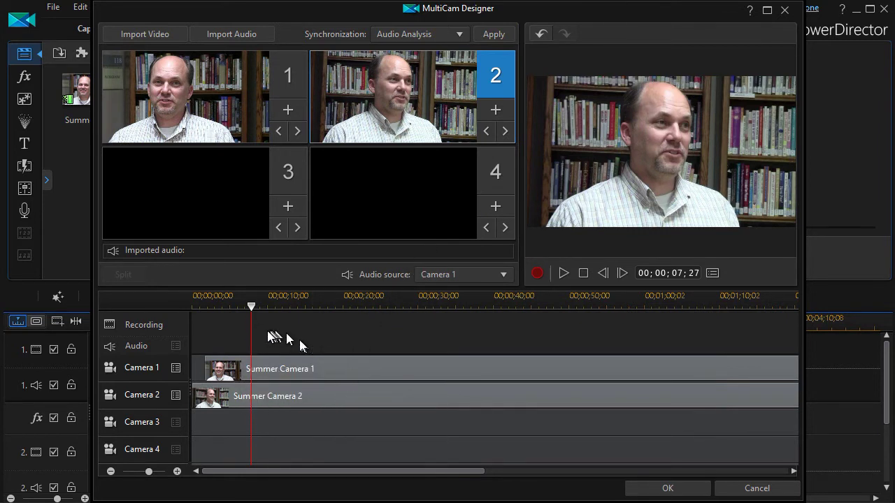
pyautogui.click(565, 274)
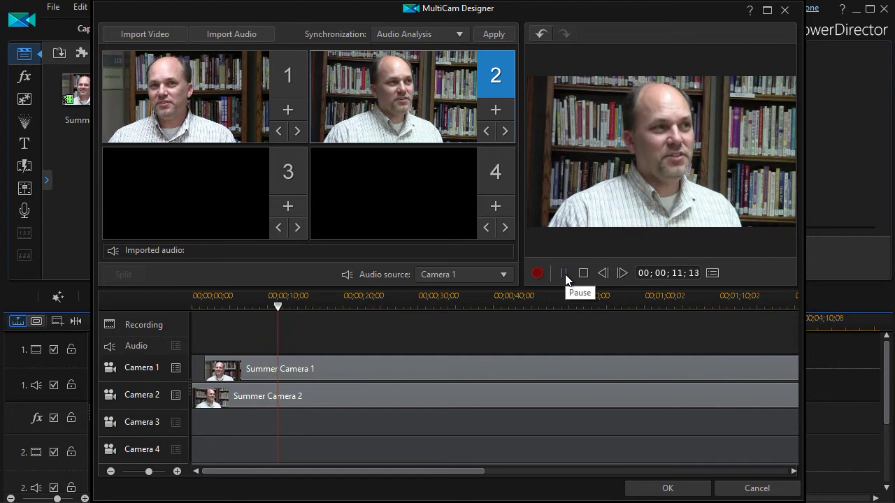
pyautogui.click(565, 273)
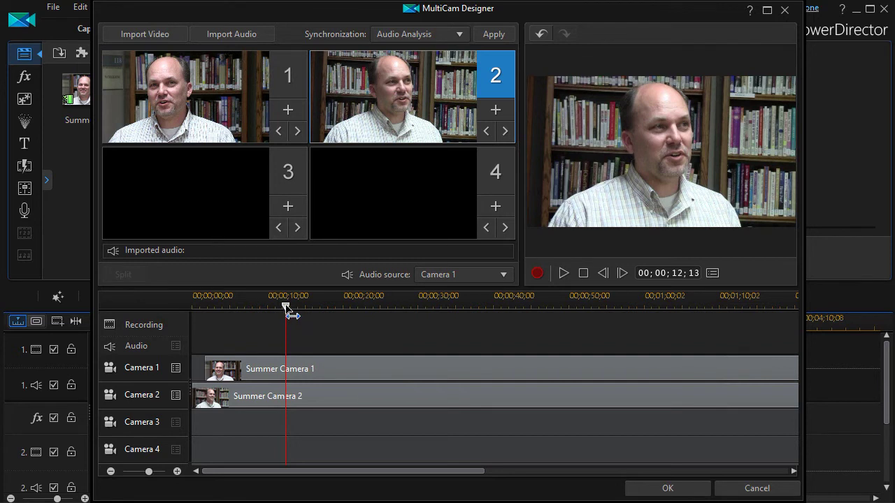
# - Rewind to the clips' start, advance one frame, and set Camera 1 as the active angle
pyautogui.moveTo(285, 308); pyautogui.dragTo(204, 326)
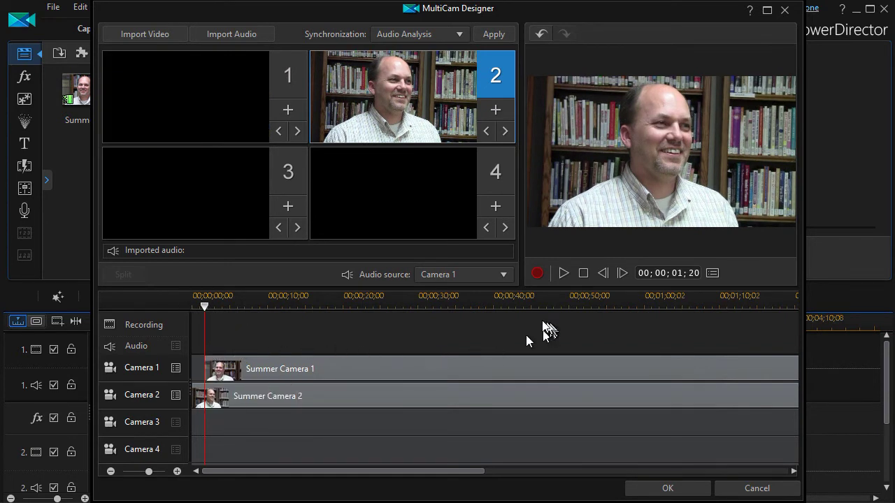
pyautogui.click(621, 273)
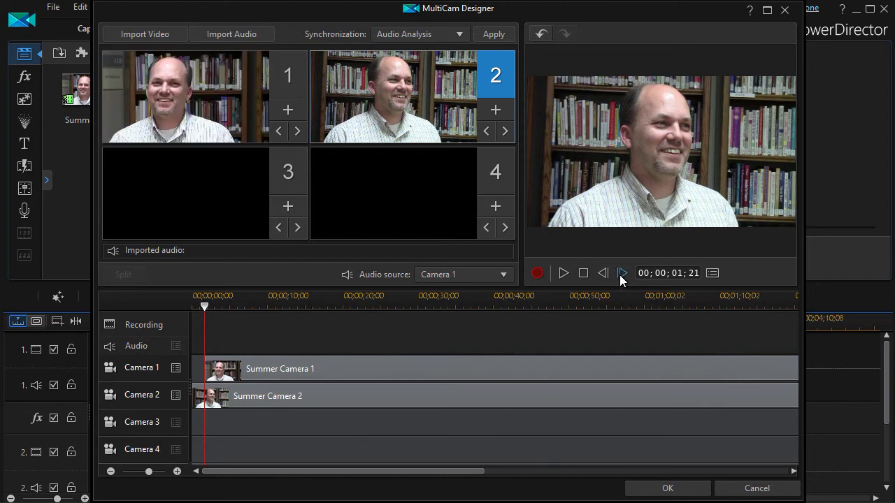
pyautogui.click(276, 127)
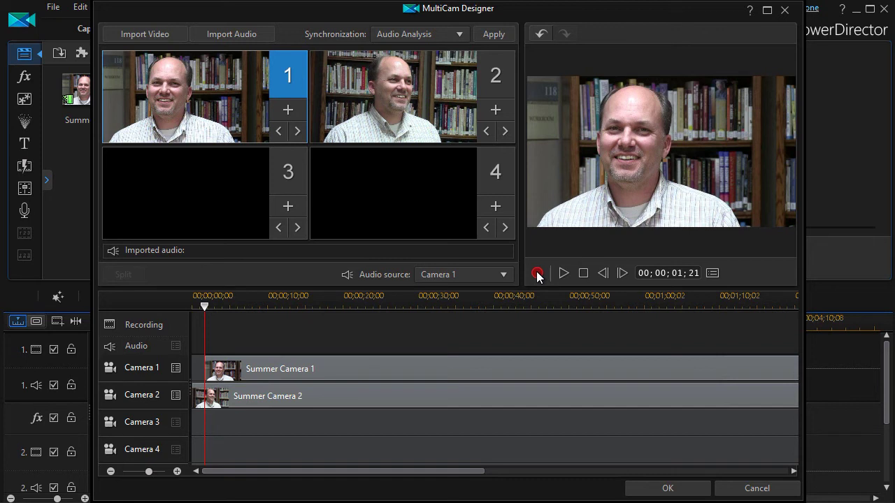
# - Record a live multicam edit alternating cameras 2 and 1 three times each, stopping at about 00;00;44;04
pyautogui.click(538, 274)
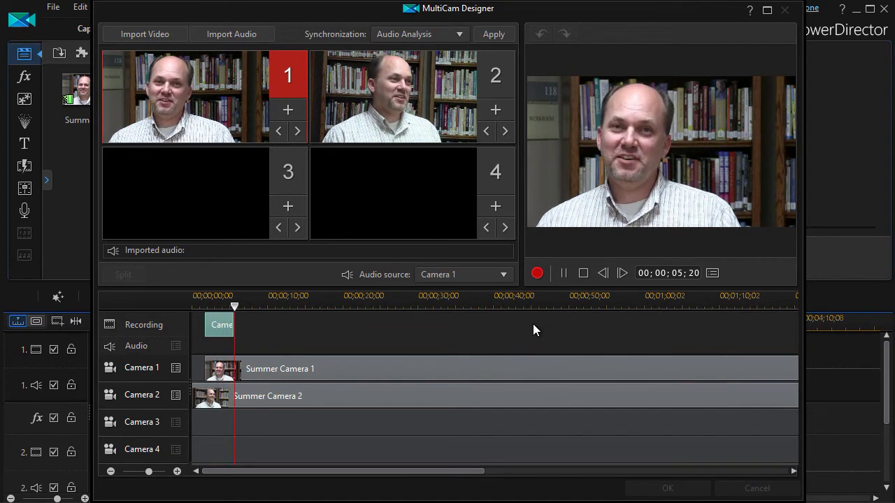
pyautogui.press('2')
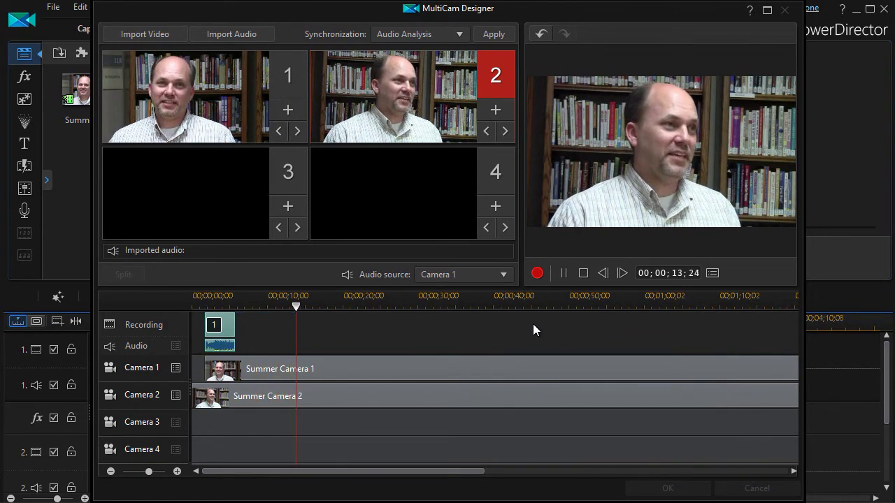
pyautogui.press('1')
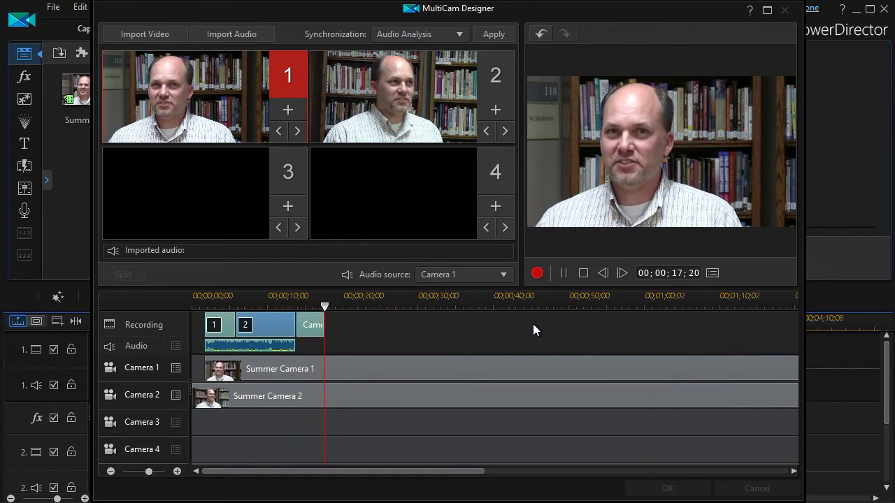
pyautogui.press('2')
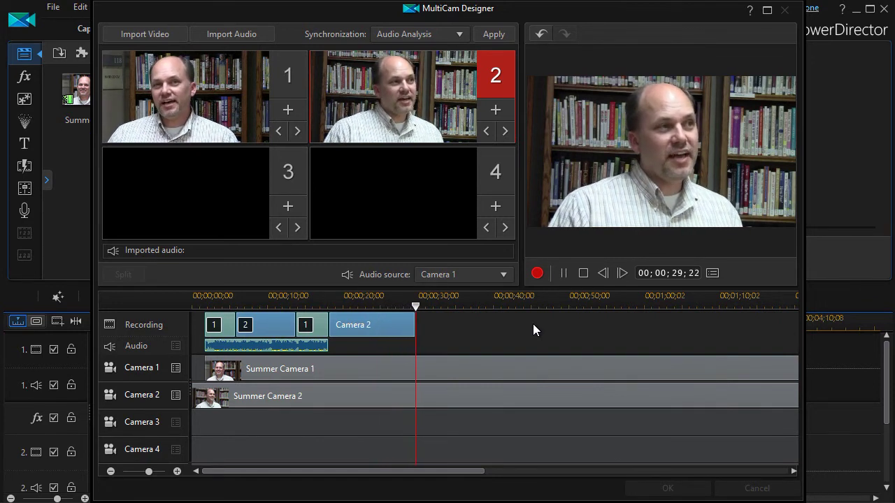
pyautogui.press('1')
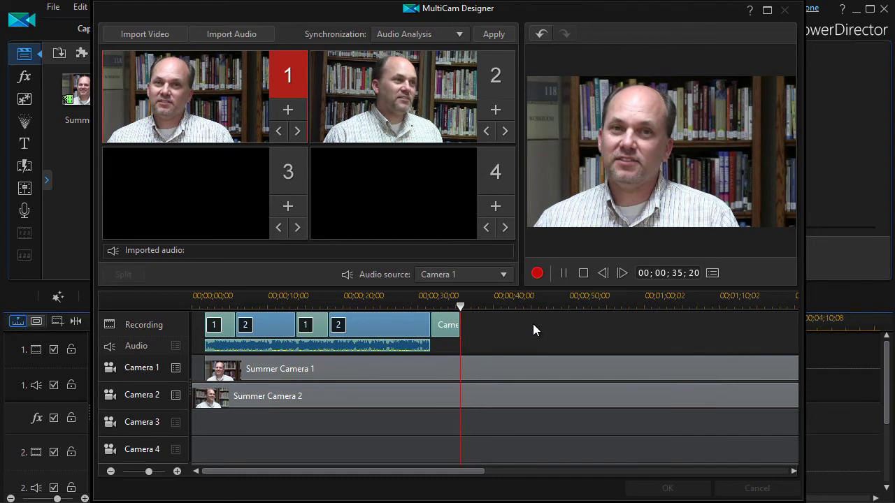
pyautogui.press('2')
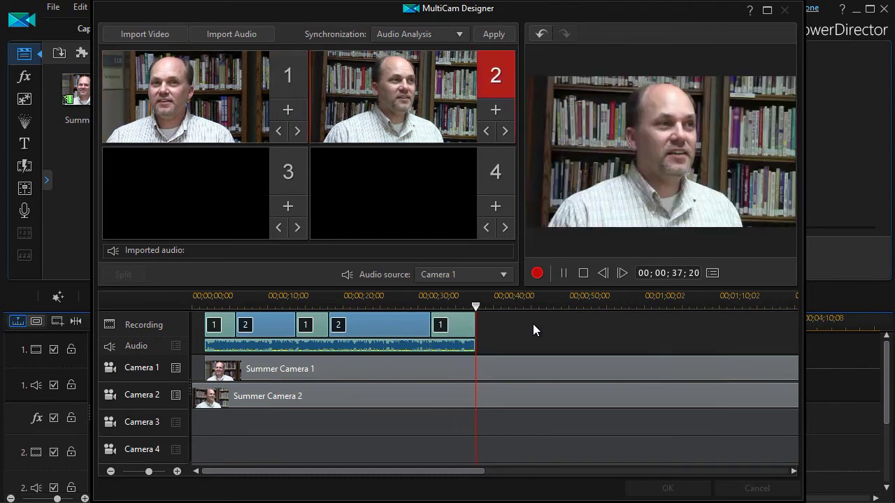
pyautogui.press('1')
pyautogui.click(562, 273)
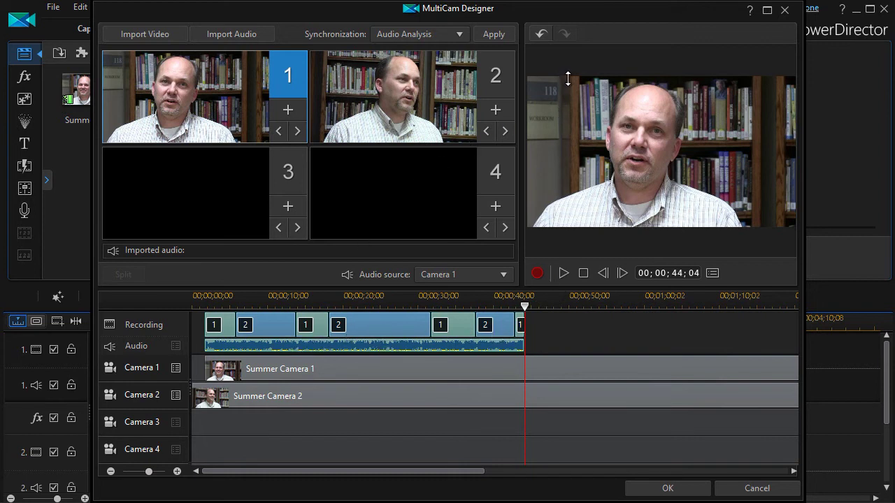
# - Undo the final Camera 1 and Camera 2 switches and send the multicam edit to the timeline
pyautogui.click(541, 34)
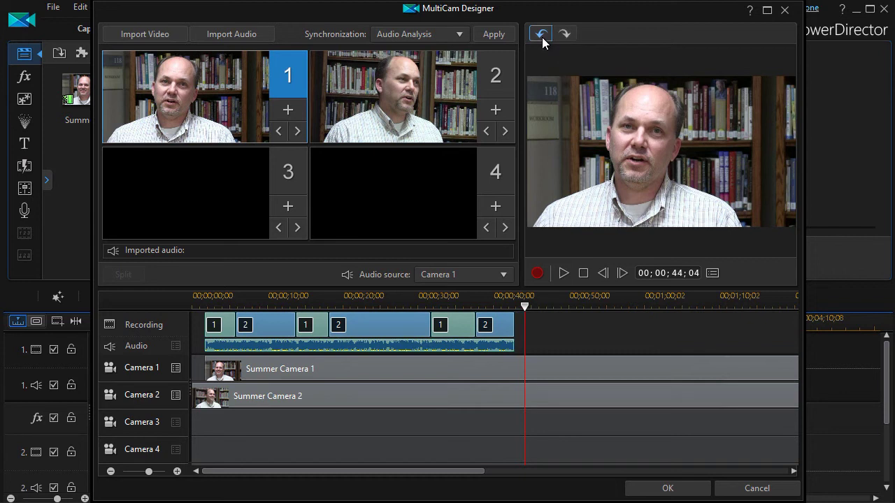
pyautogui.click(541, 35)
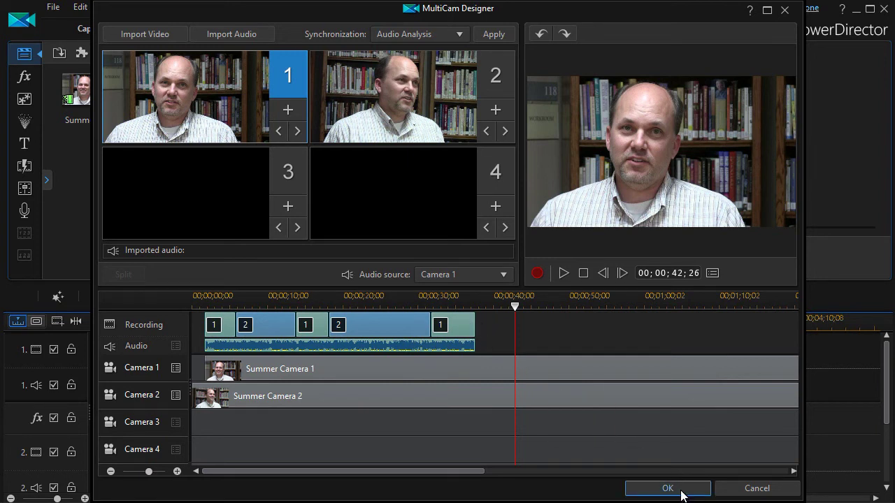
pyautogui.click(667, 488)
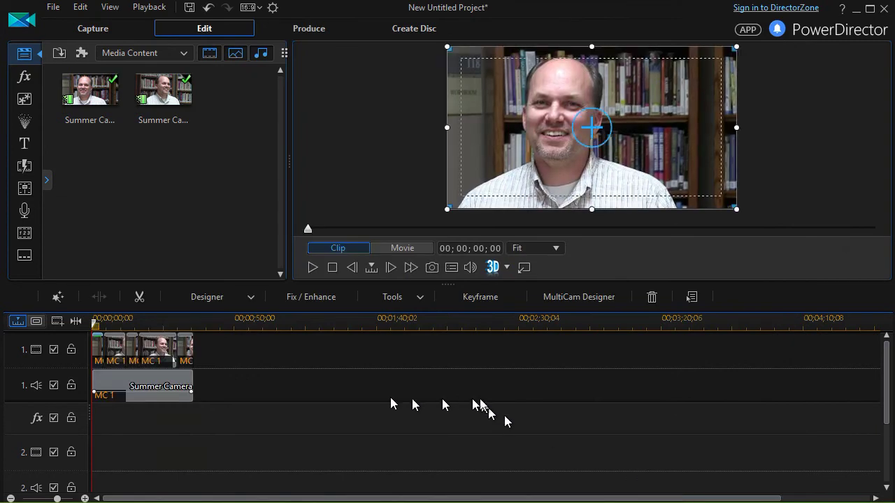
# - Fit the entire movie into the timeline view
pyautogui.click(75, 323)
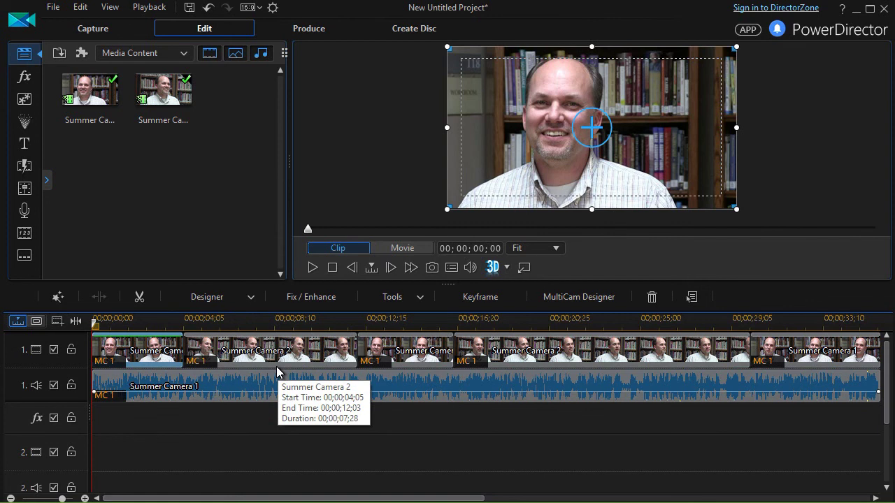
# - Mute the Summer Camera 1 audio clip on track 1
pyautogui.click(313, 268)
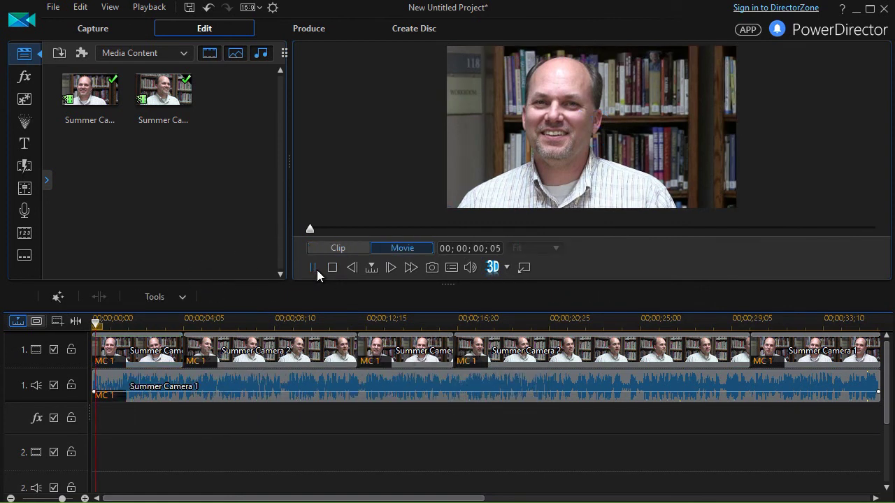
pyautogui.click(315, 268)
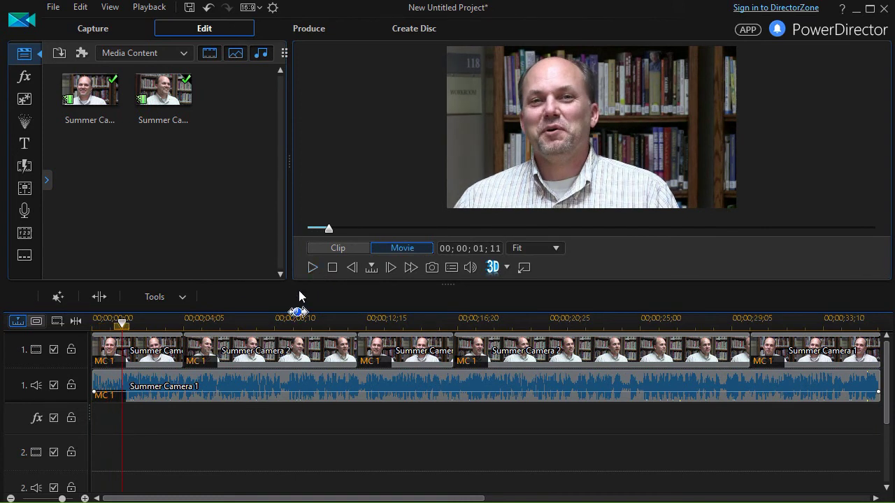
pyautogui.rightClick(295, 389)
pyautogui.click(355, 205)
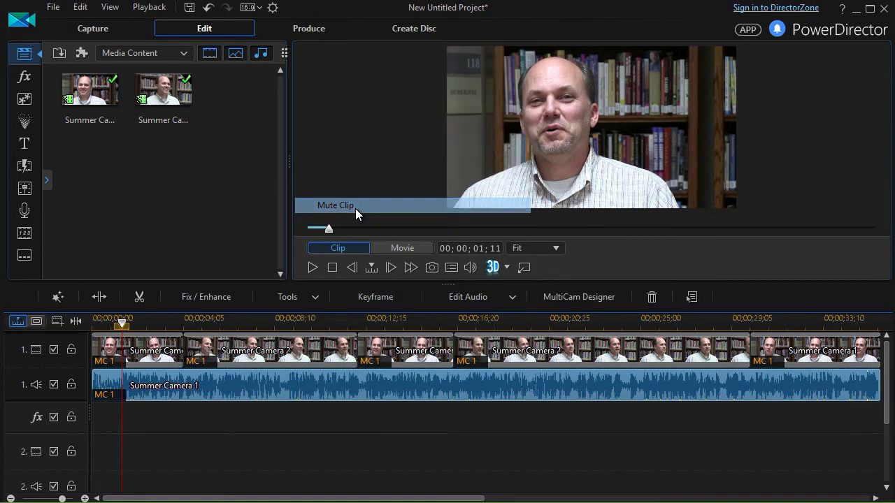
# - Rewind the preview and play the multicam edit from the start to about 20 seconds
pyautogui.moveTo(330, 234); pyautogui.dragTo(305, 233)
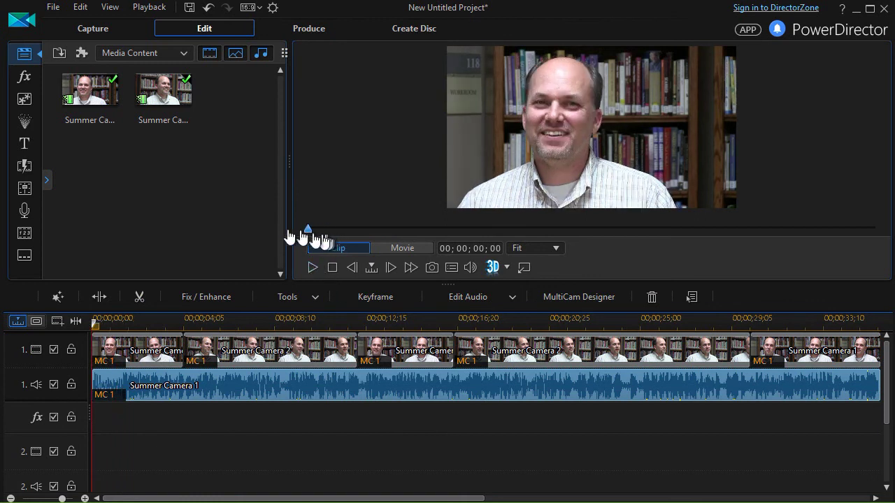
pyautogui.click(312, 267)
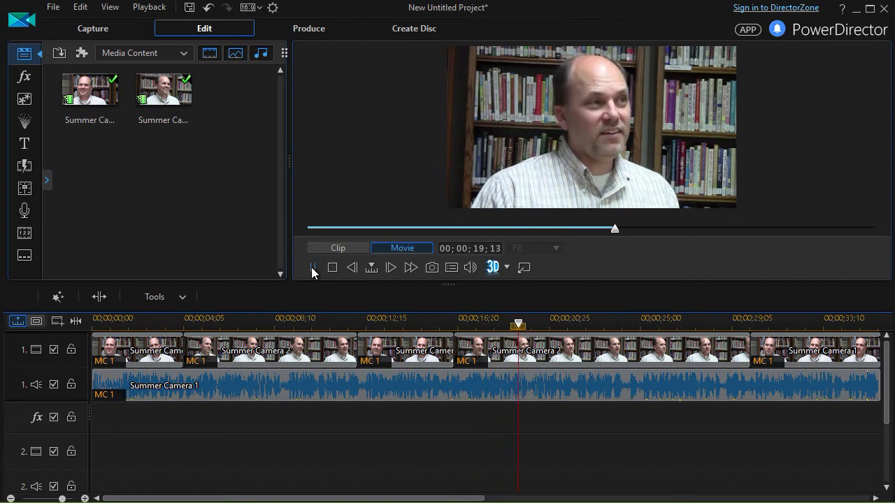
pyautogui.click(312, 268)
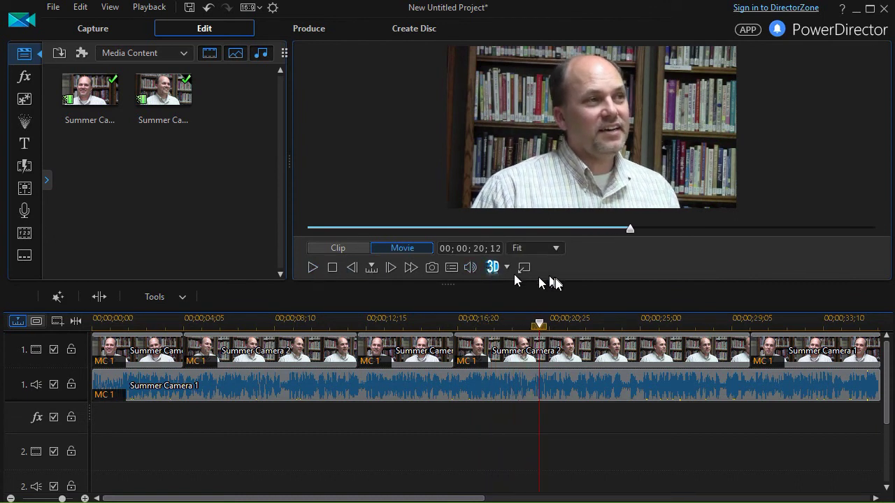